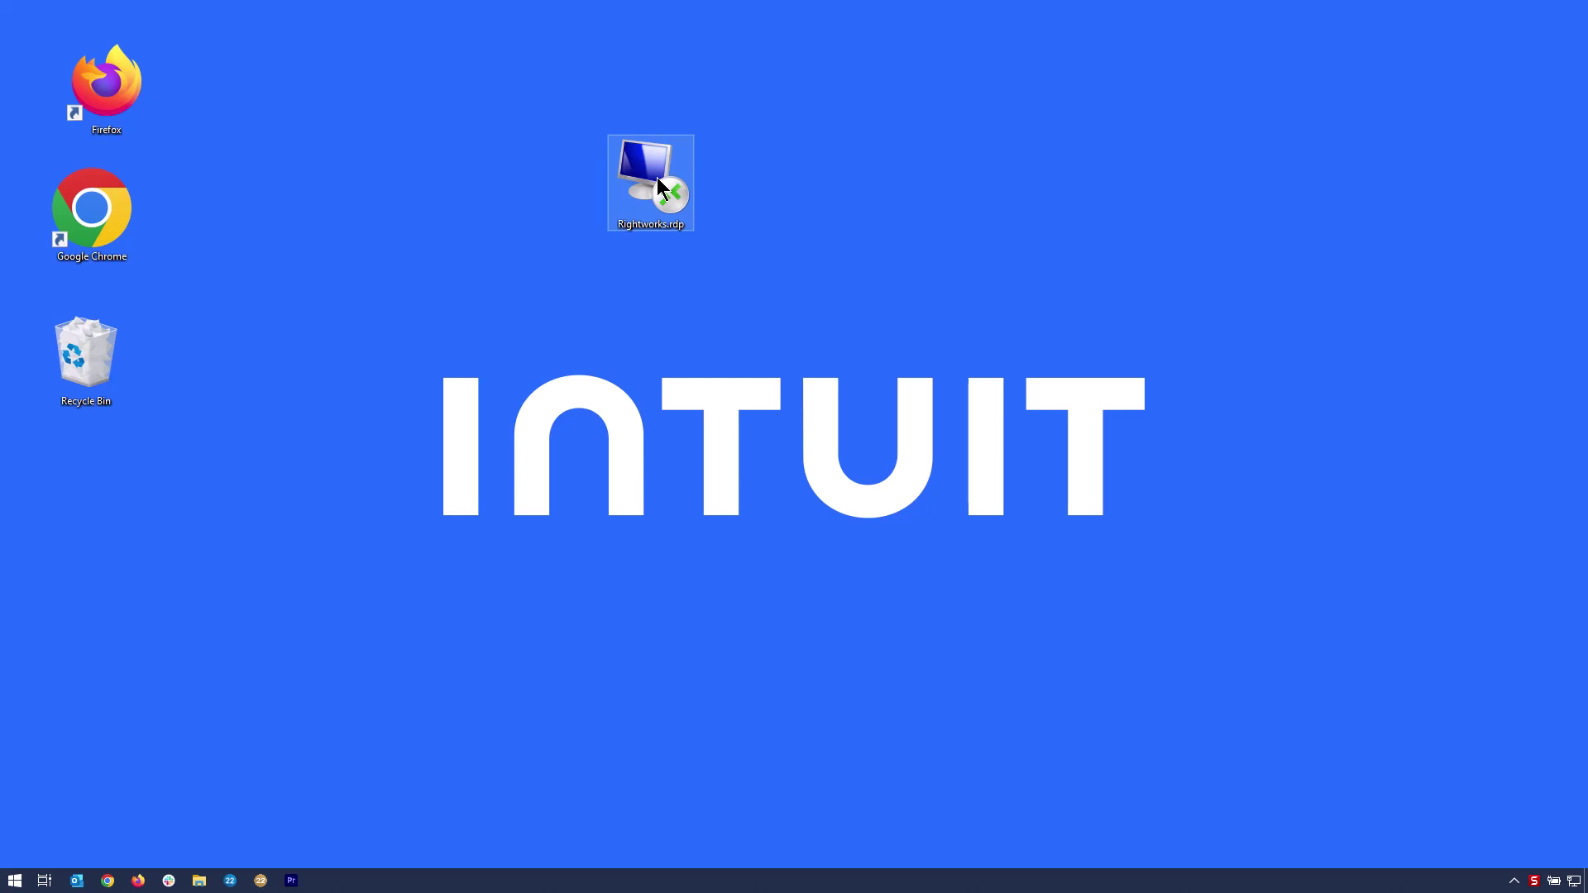
# Connect through Rightworks.rdp and accept the Rightworks Important Notice.
pyautogui.doubleClick(656, 178)
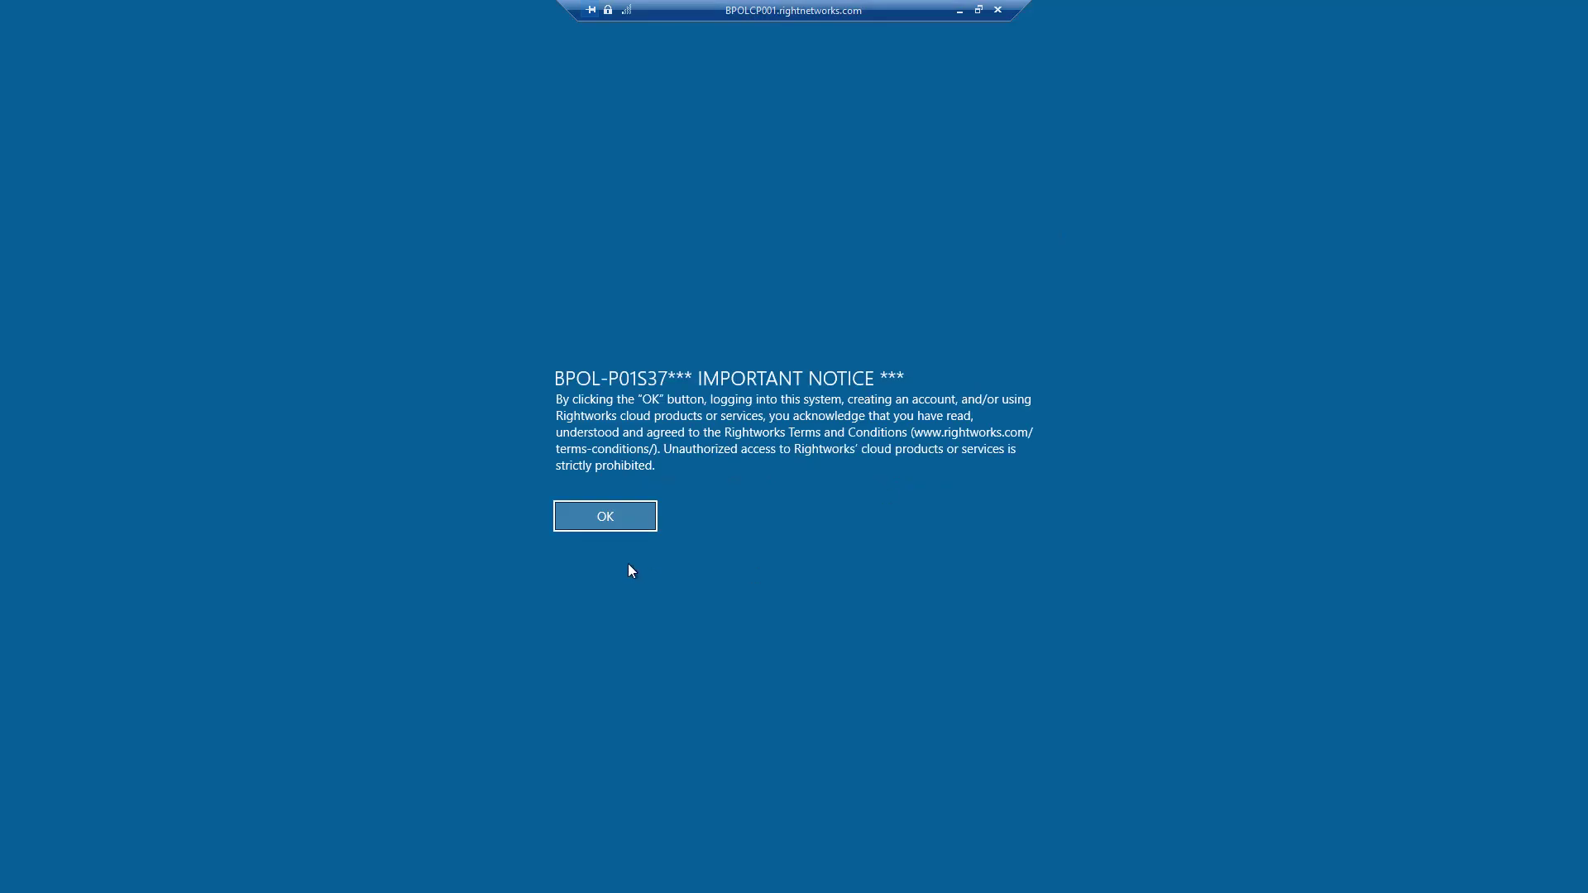
pyautogui.click(604, 518)
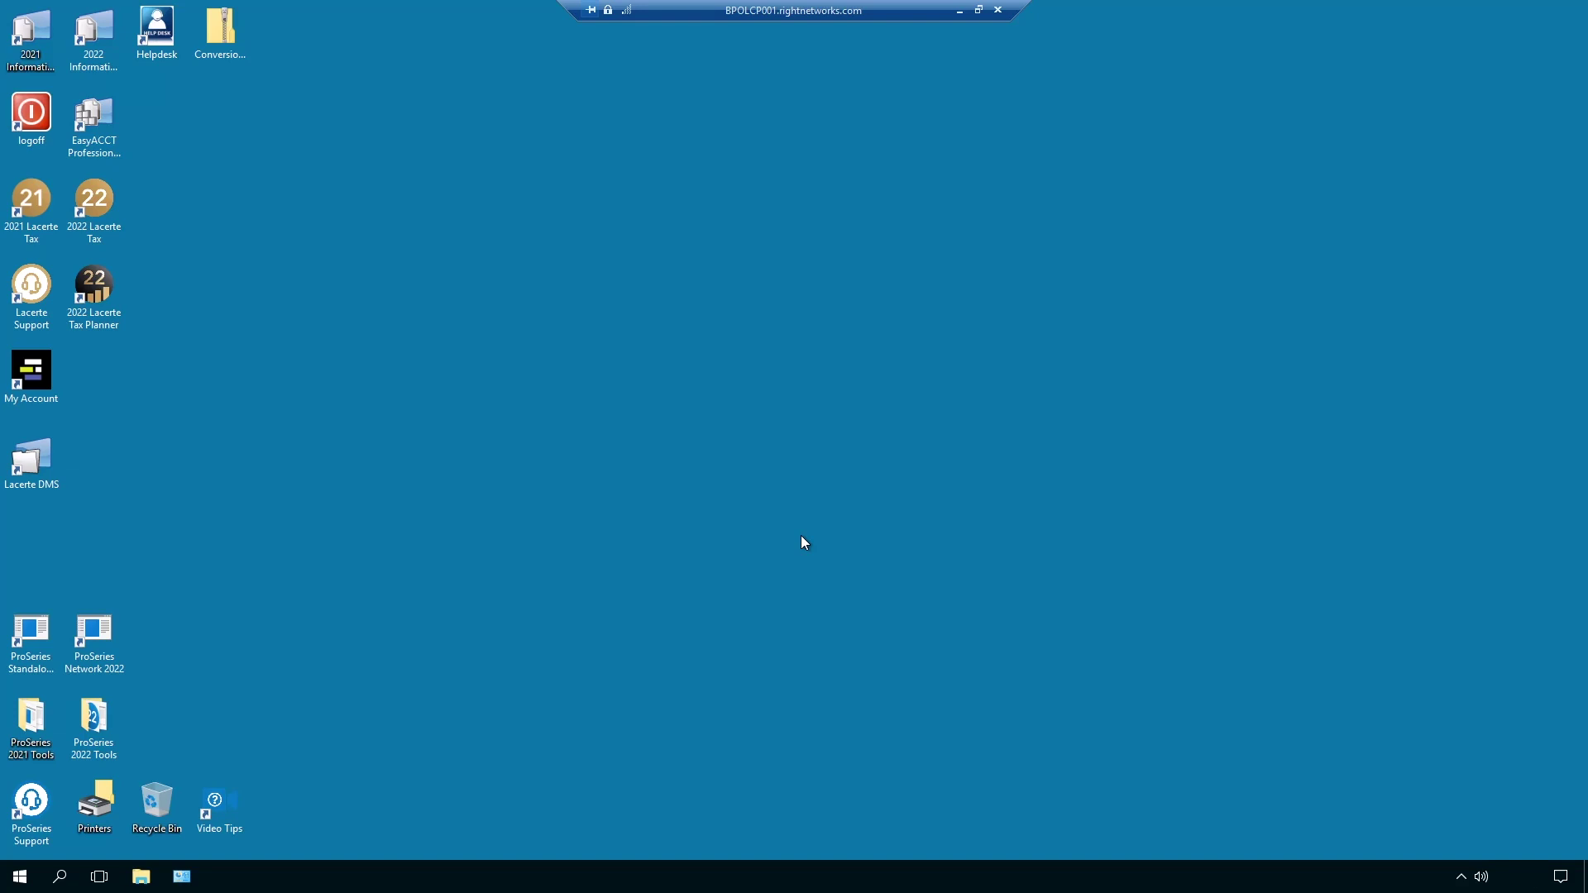
# Launch Lacerte Tax 2022 from its desktop icon and reach the Intuit Accountants Sign In window.
pyautogui.doubleClick(97, 200)
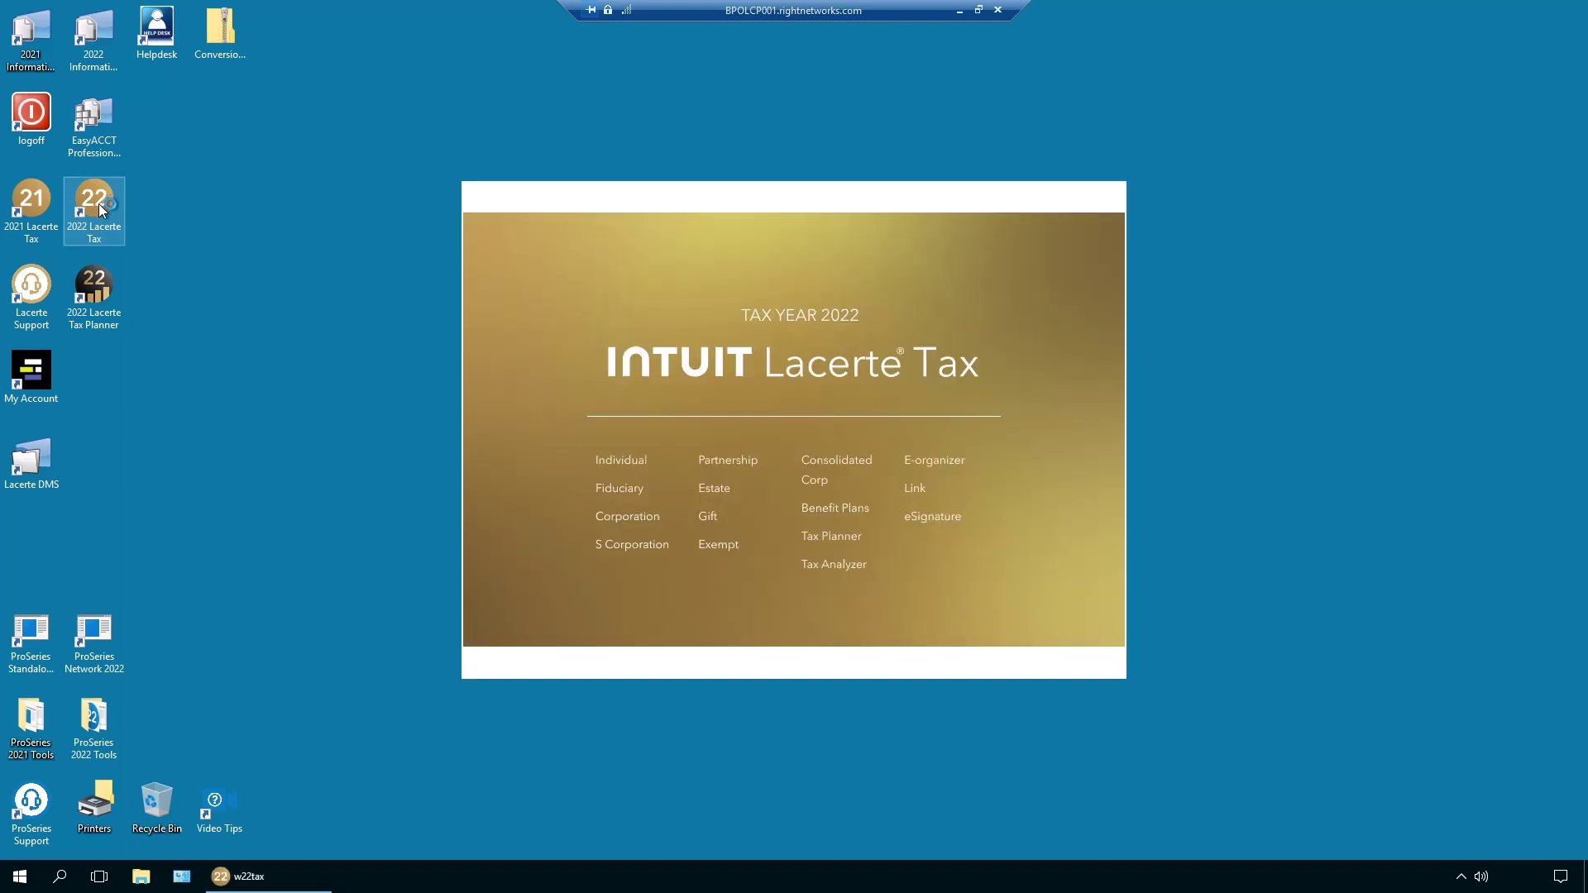
pyautogui.click(316, 356)
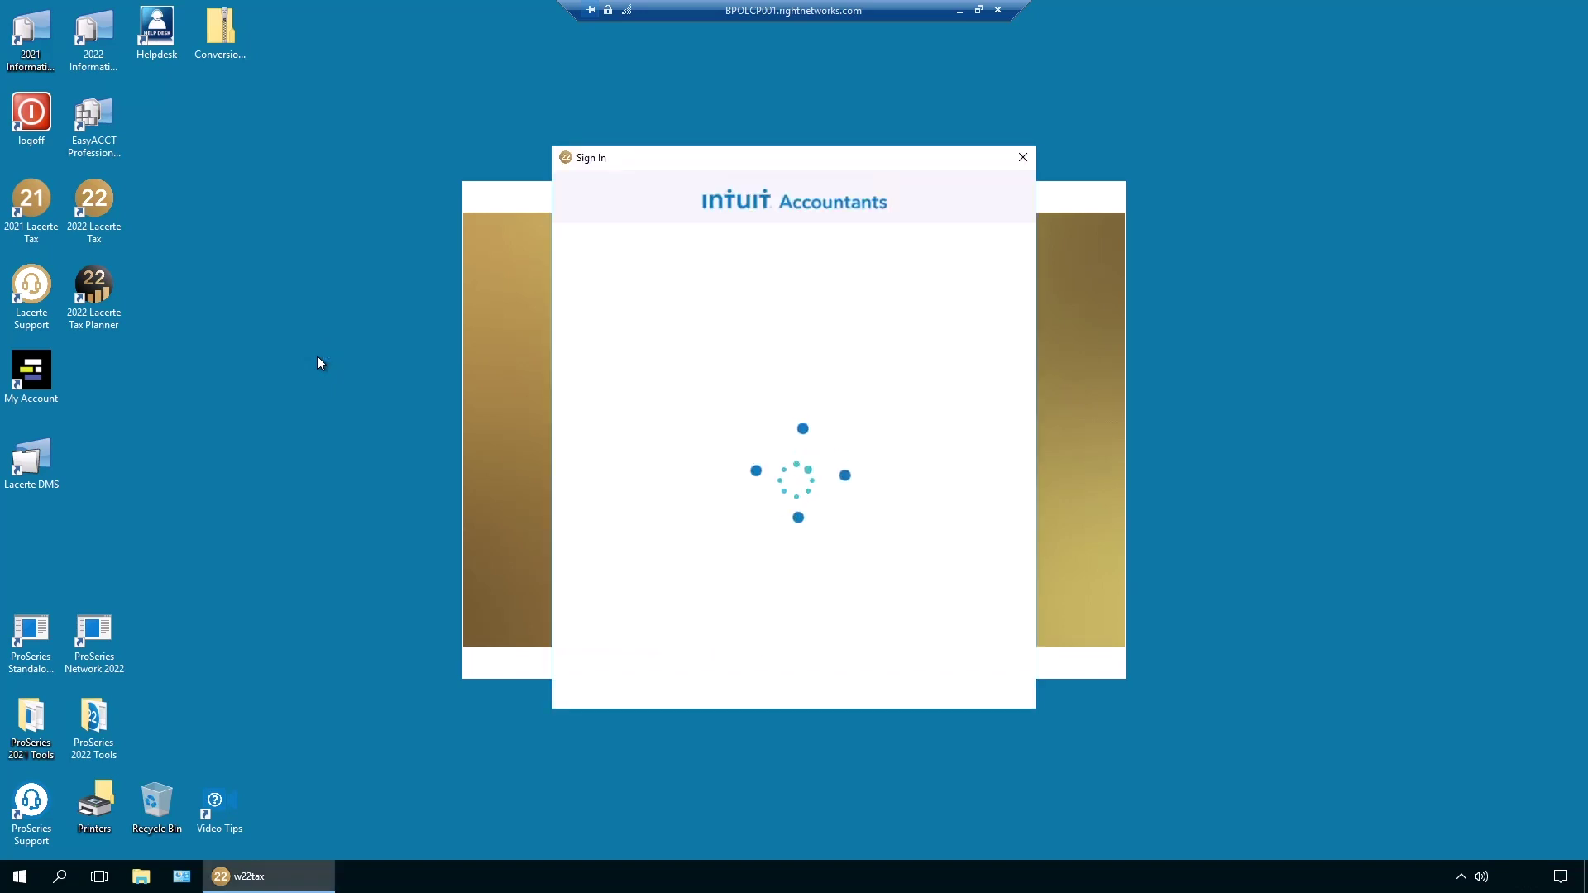
# Enter the account password and sign in to Intuit Accountants.
pyautogui.click(726, 462)
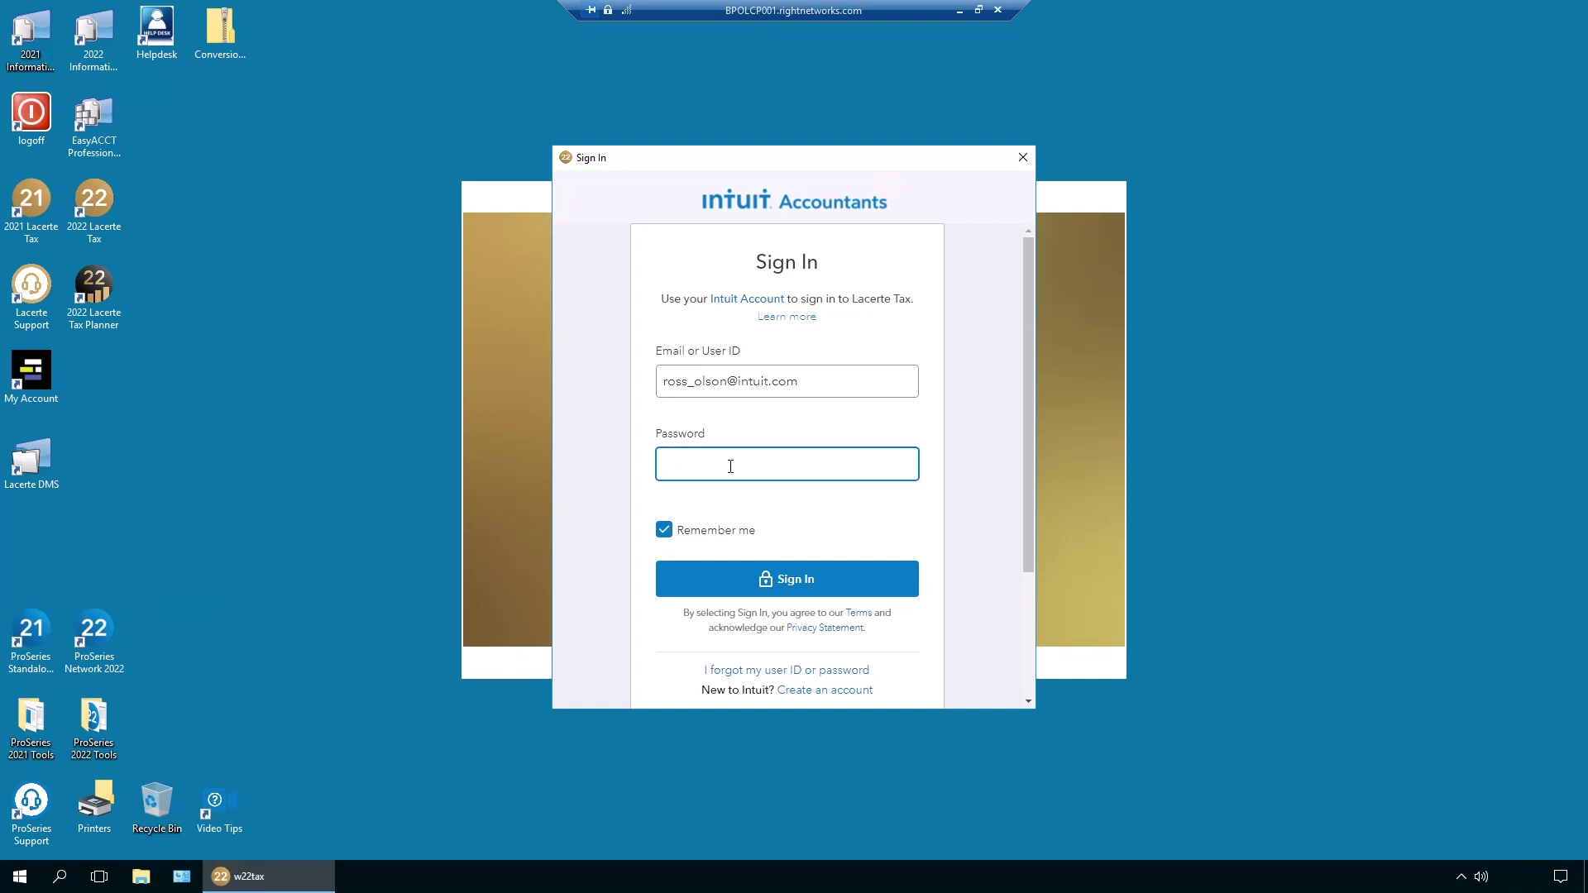
pyautogui.write('***')
pyautogui.write('******')
pyautogui.write('*')
pyautogui.click(853, 591)
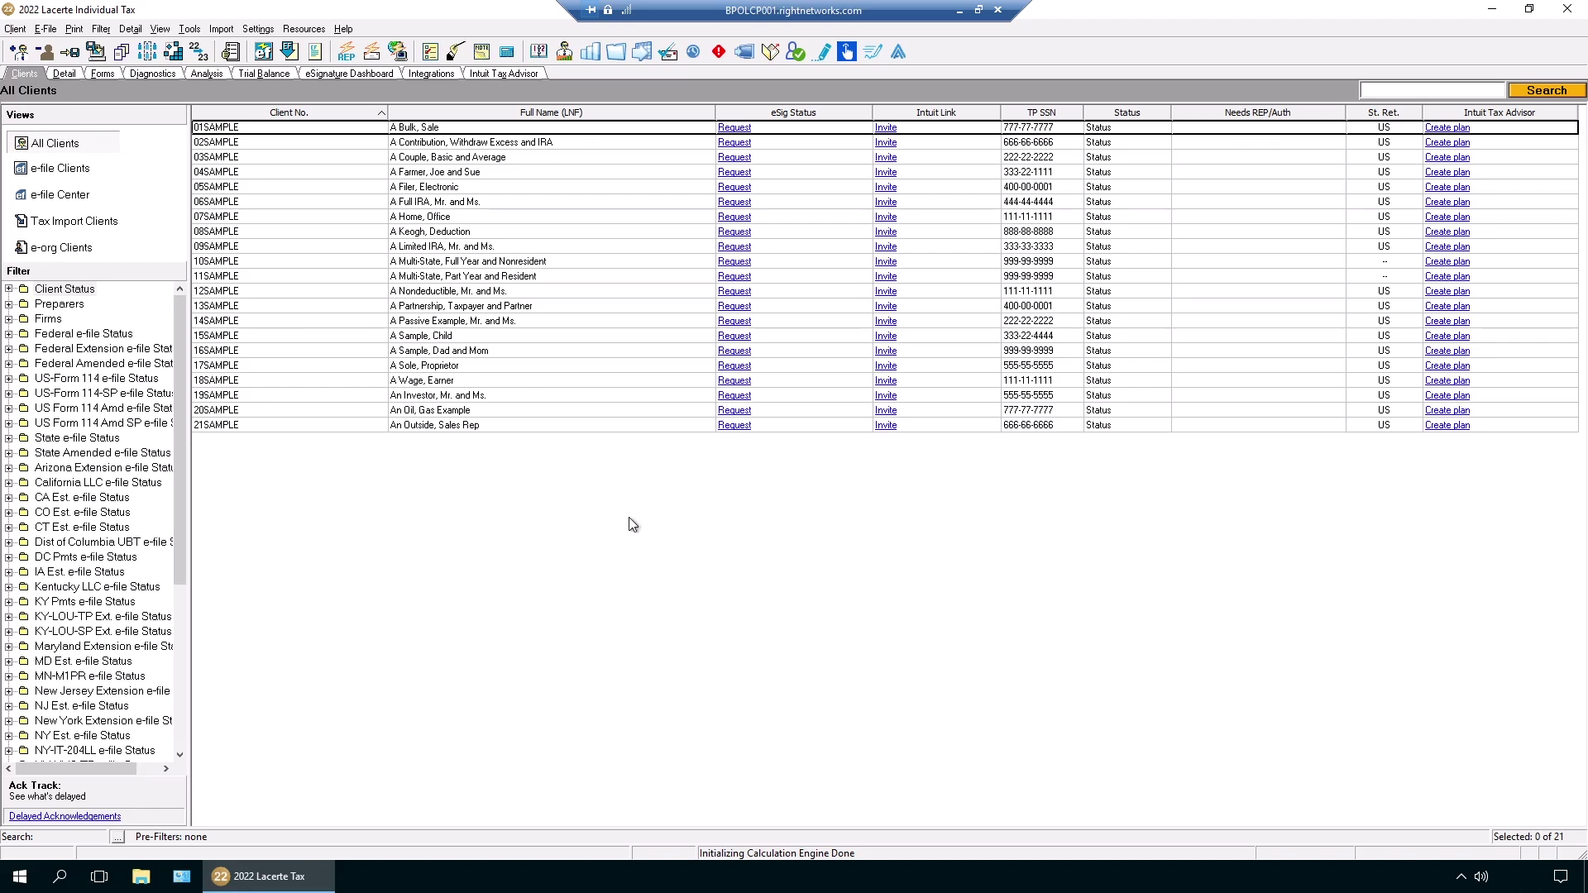
# Select sample client 01SAMPLE once the All Clients list finishes loading.
pyautogui.click(366, 130)
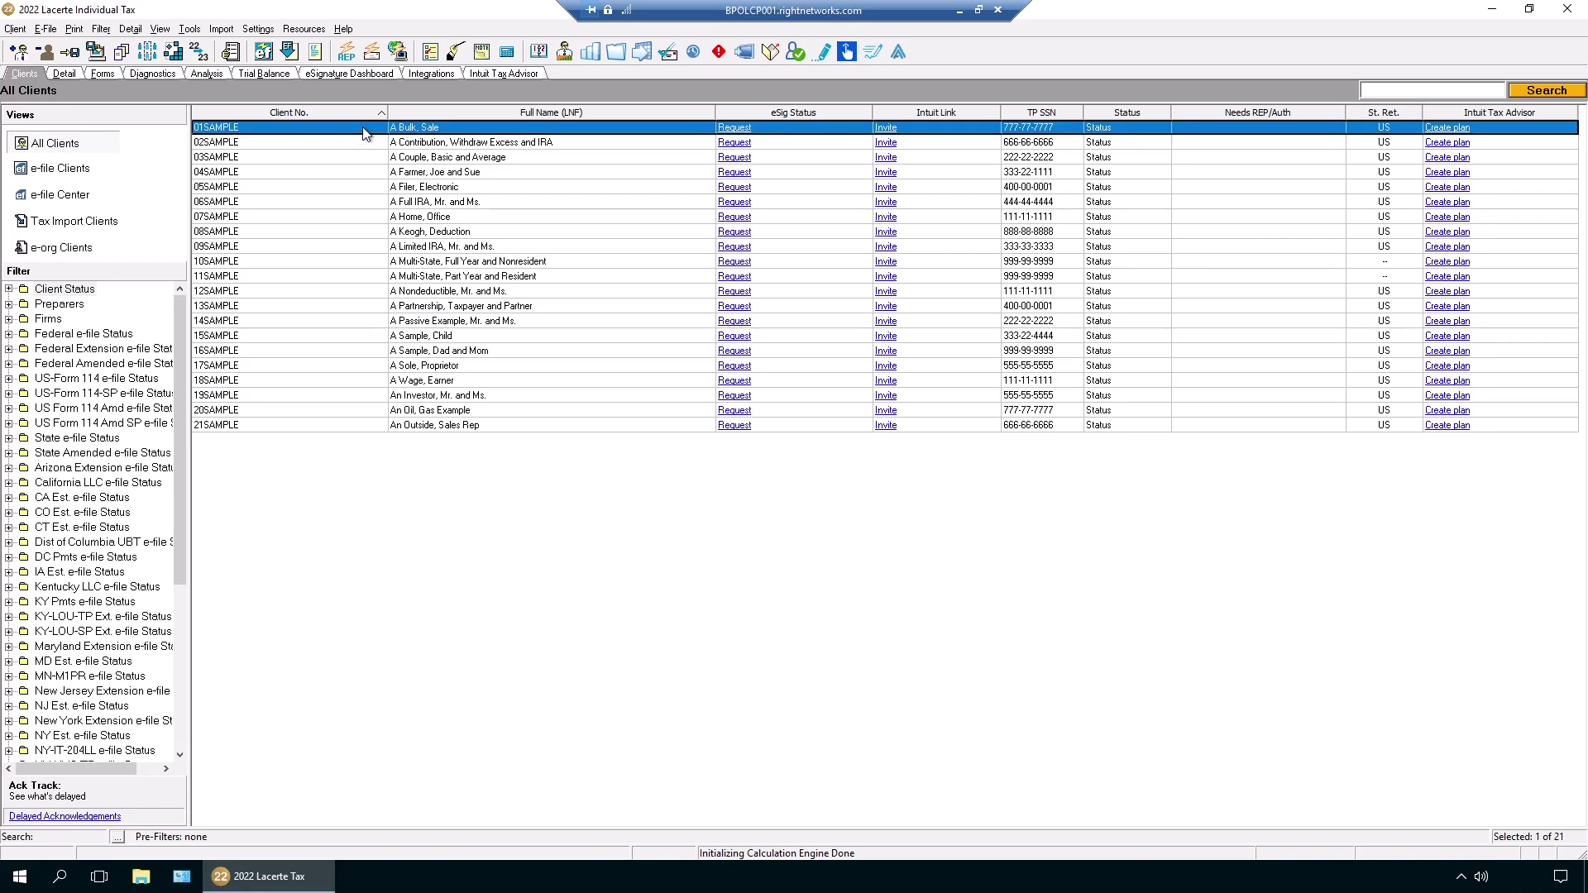
# Open 01SAMPLE's return and its 16 Business Income (Sch. C) input screen.
pyautogui.doubleClick(365, 133)
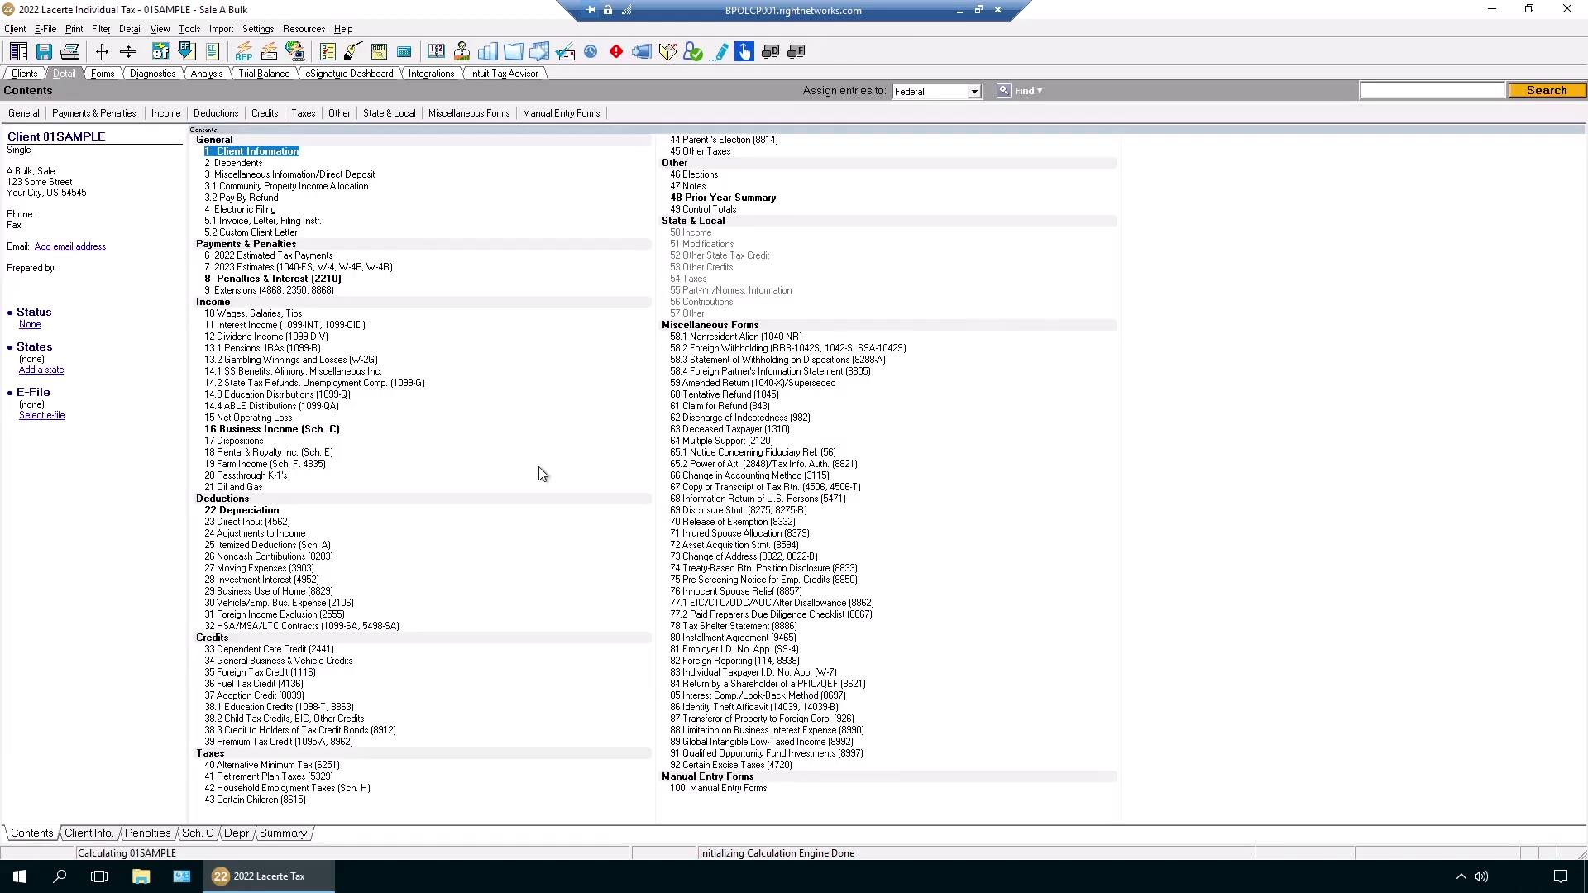
pyautogui.click(321, 429)
pyautogui.doubleClick(321, 429)
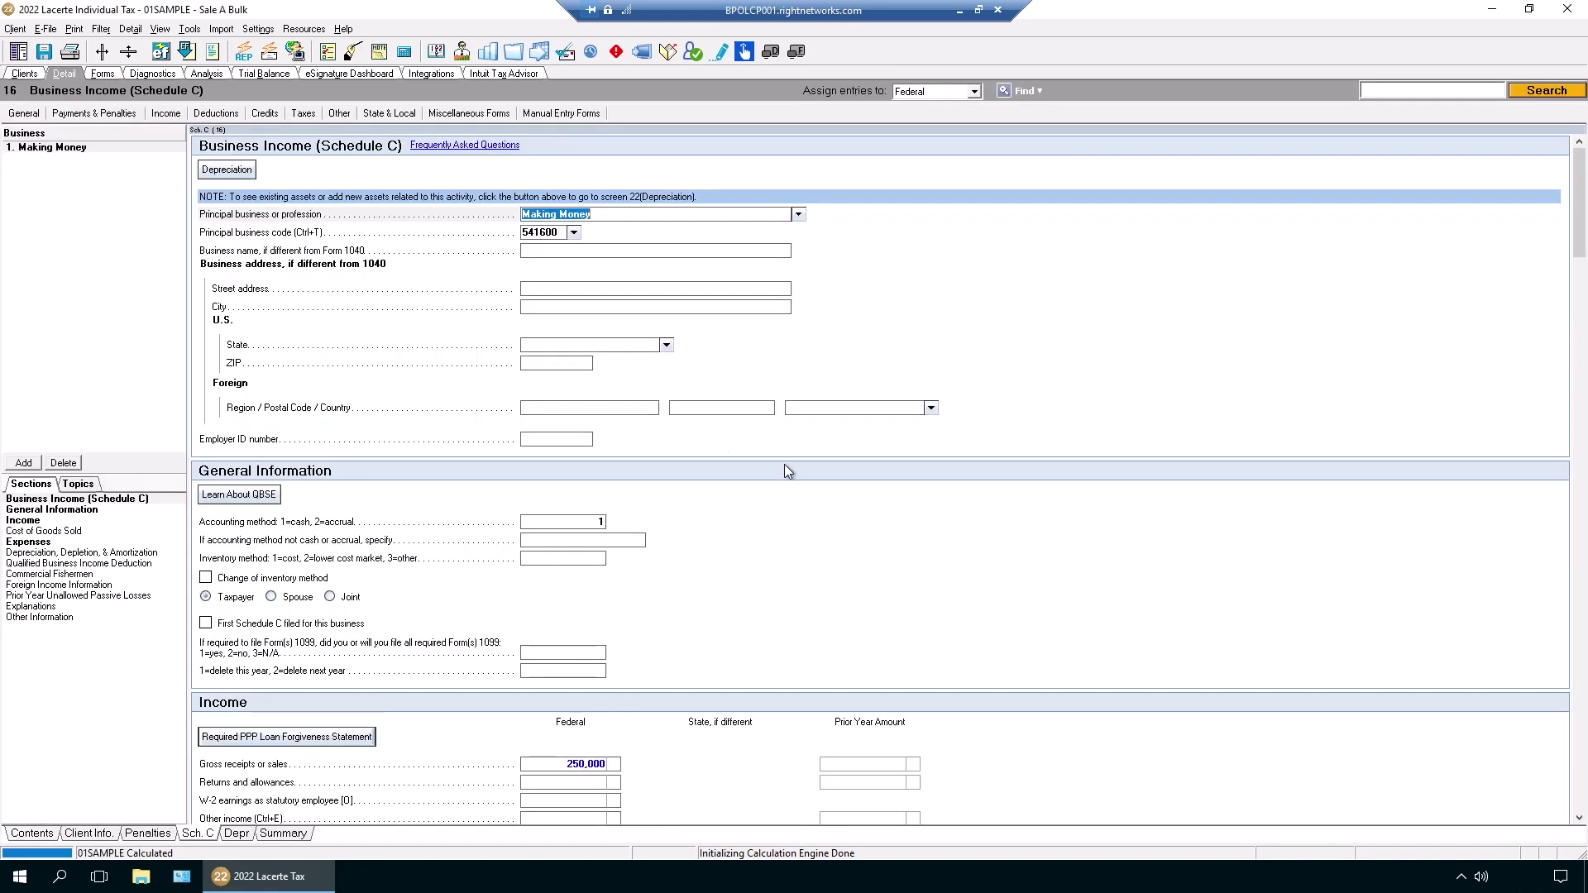
pyautogui.scroll(-2, 785, 470)
pyautogui.scroll(-2, 784, 464)
pyautogui.scroll(-2, 781, 467)
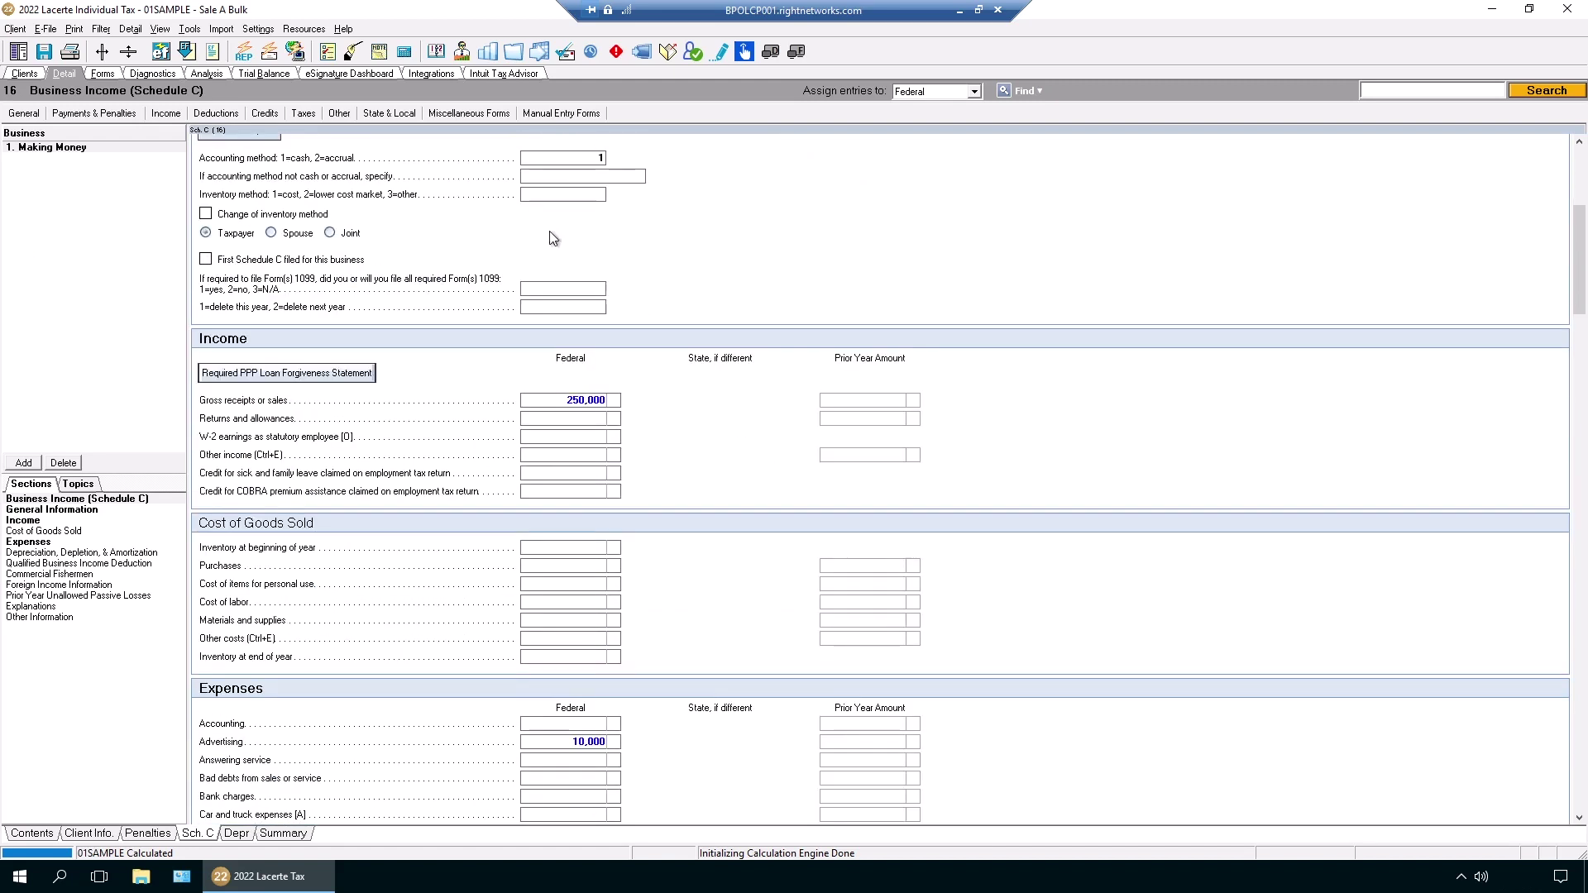
# View Sale A Bulk's Schedules 1 and 2 in Forms view, then return to Clients.
pyautogui.click(107, 76)
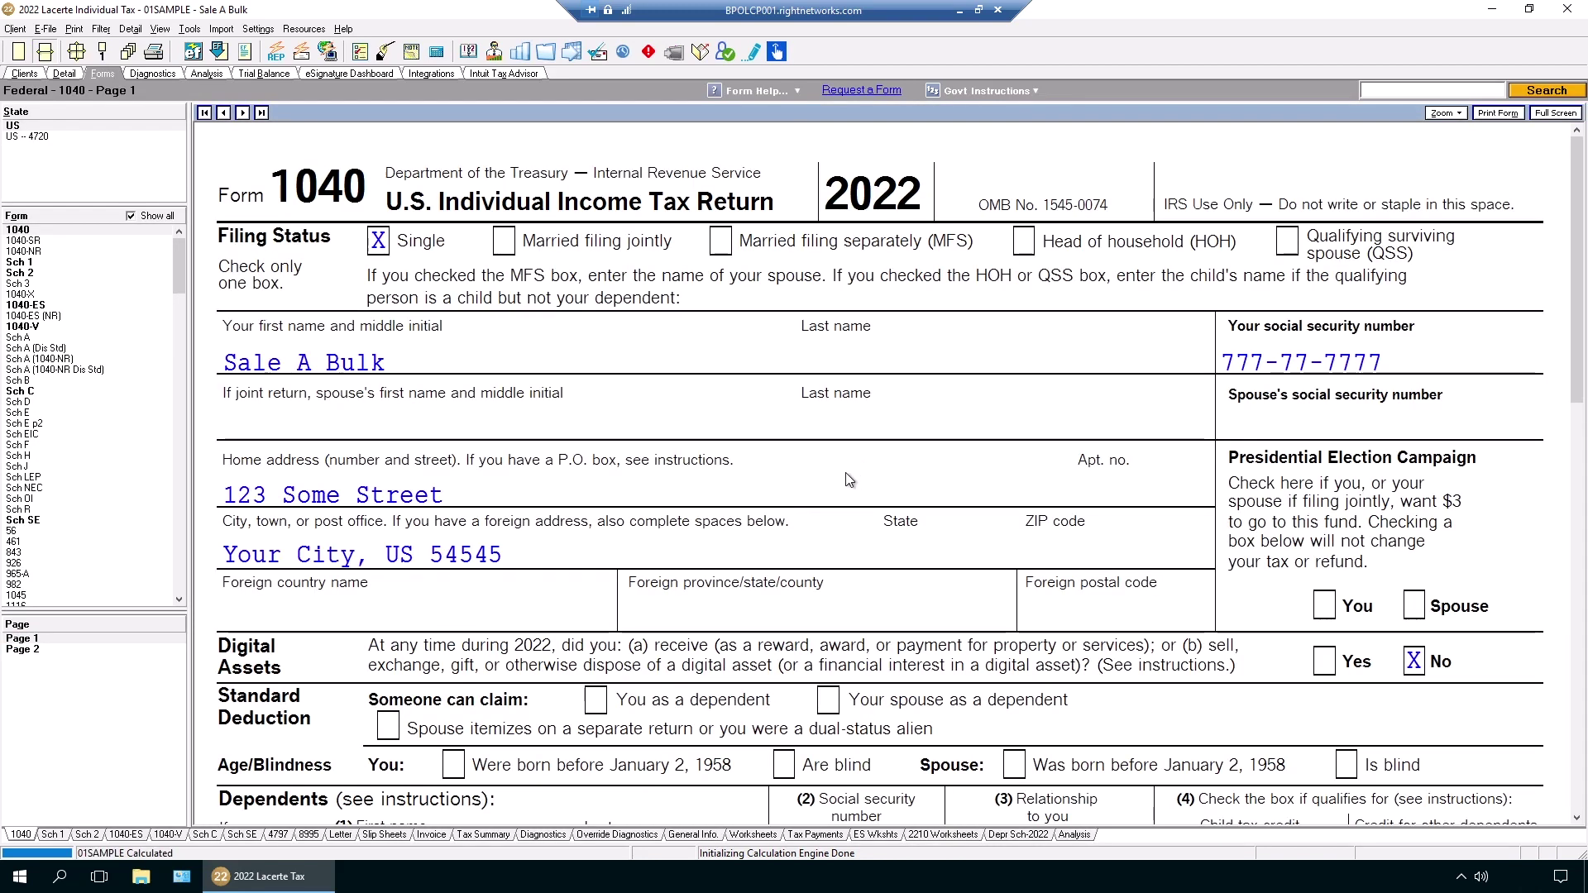
pyautogui.click(22, 264)
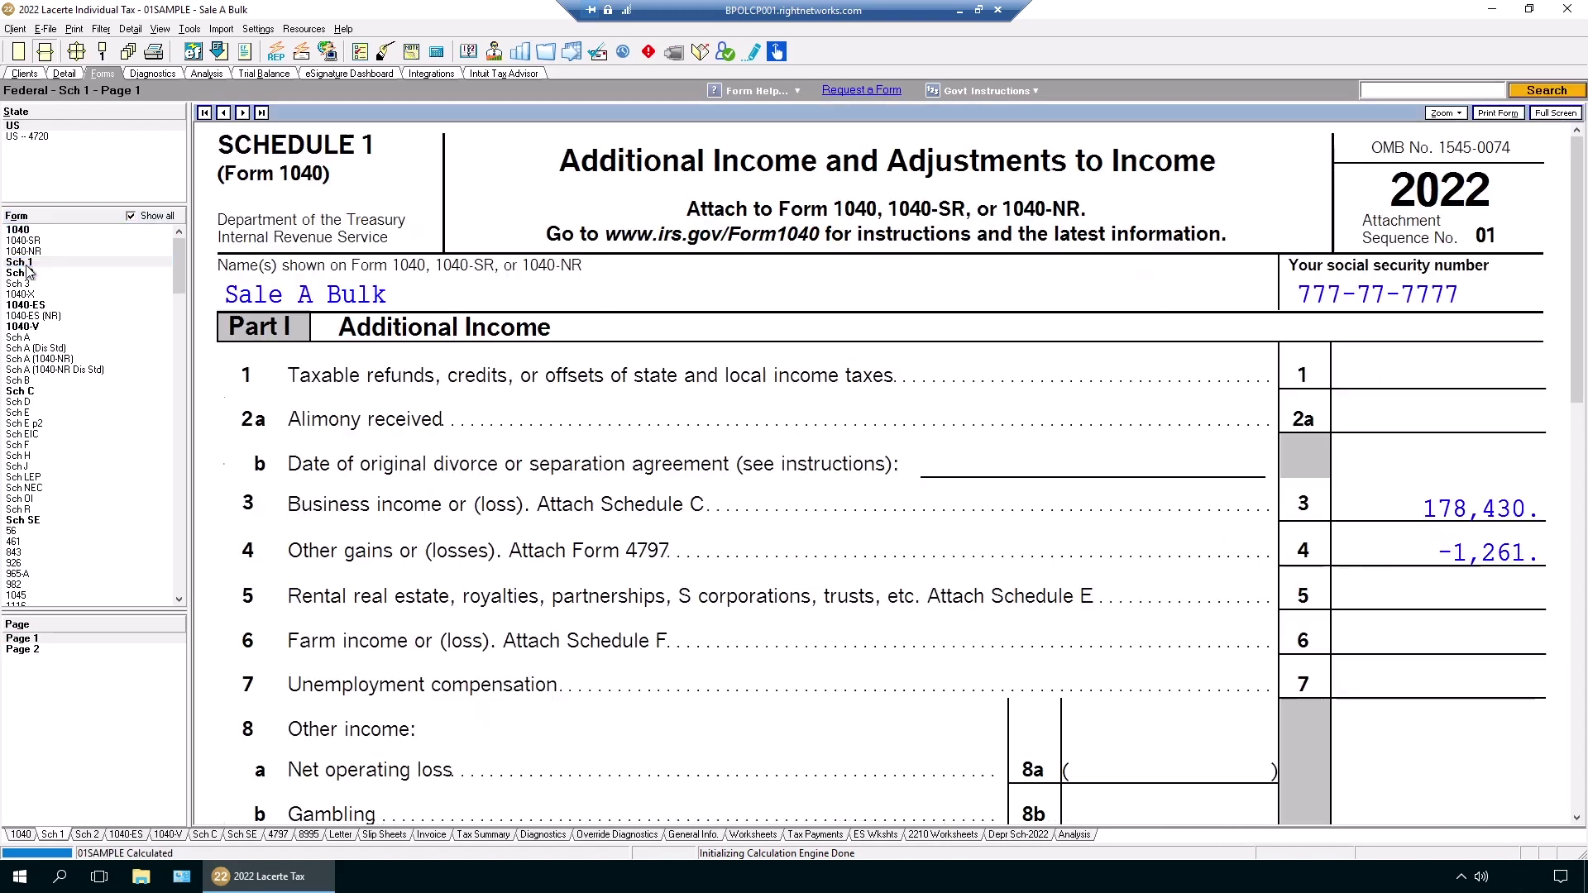
pyautogui.click(26, 273)
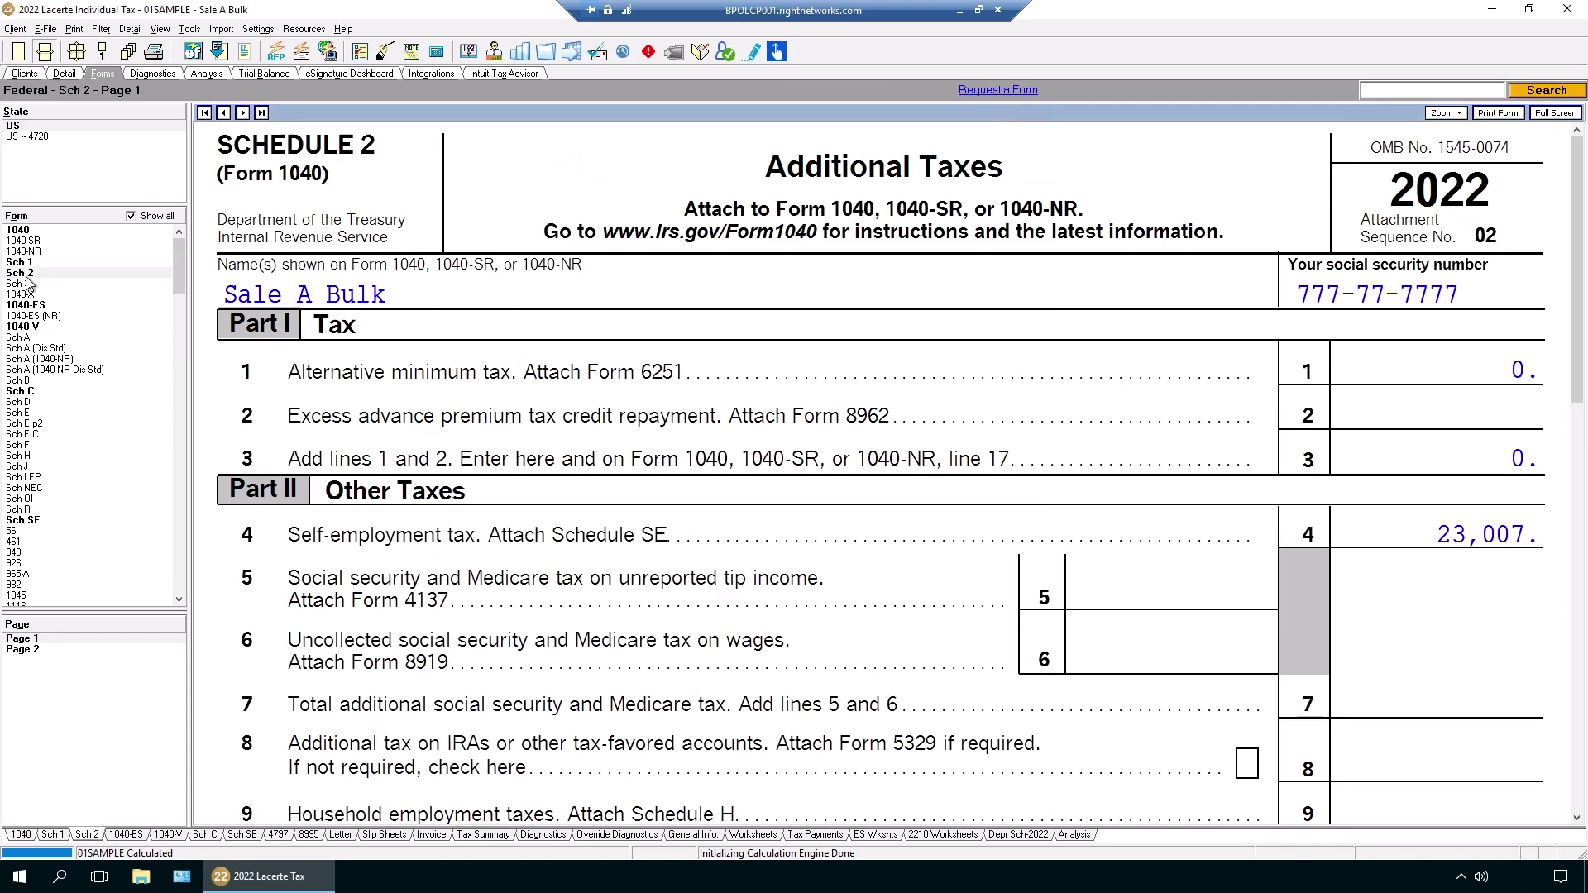
pyautogui.click(25, 75)
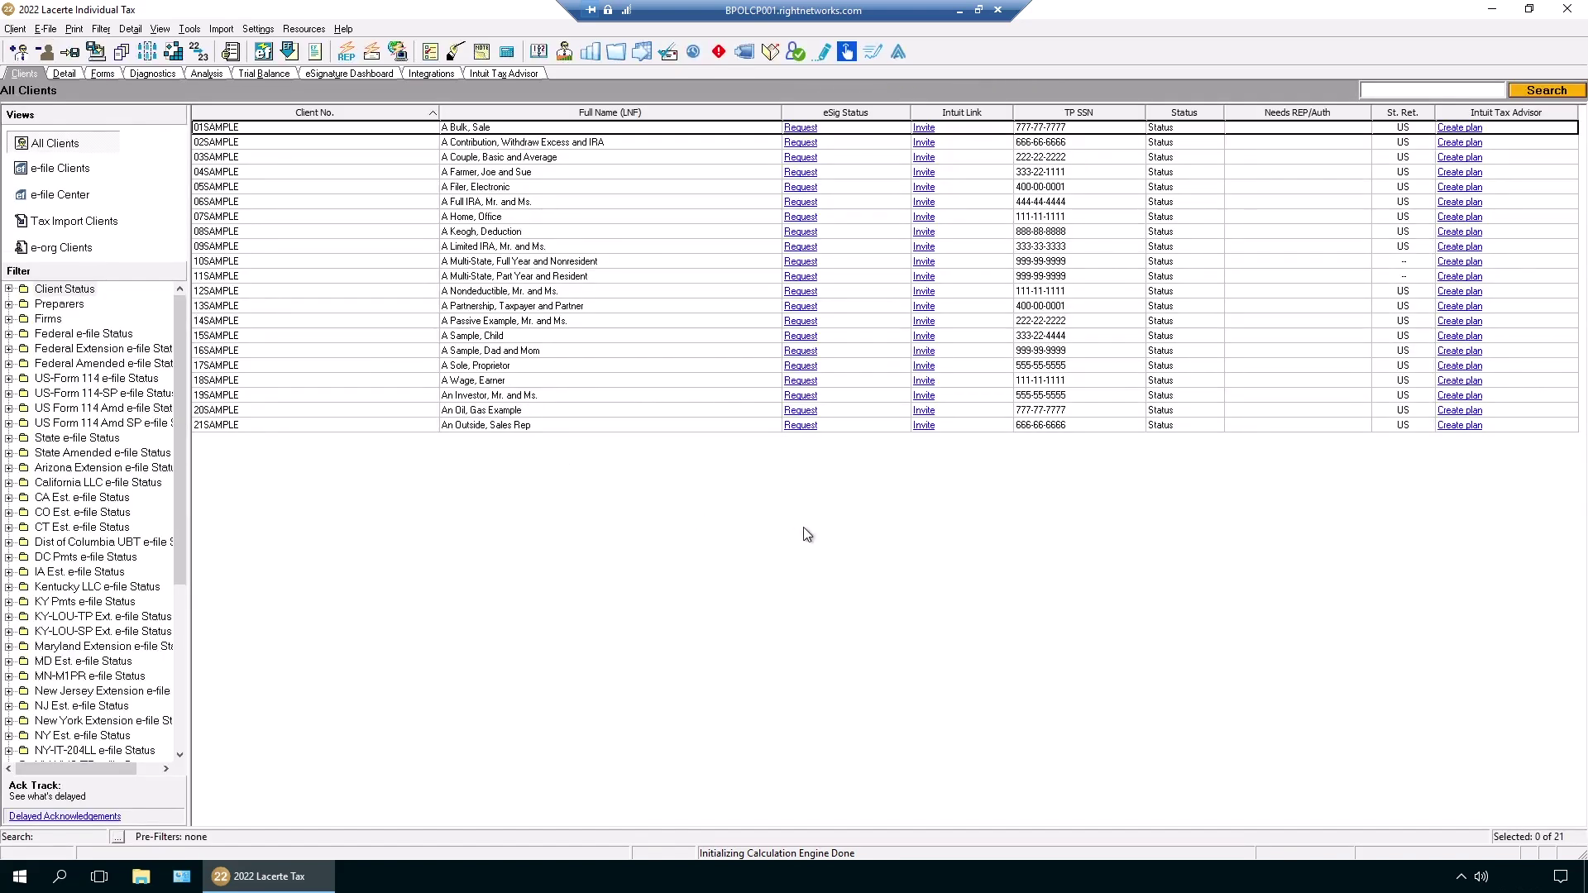